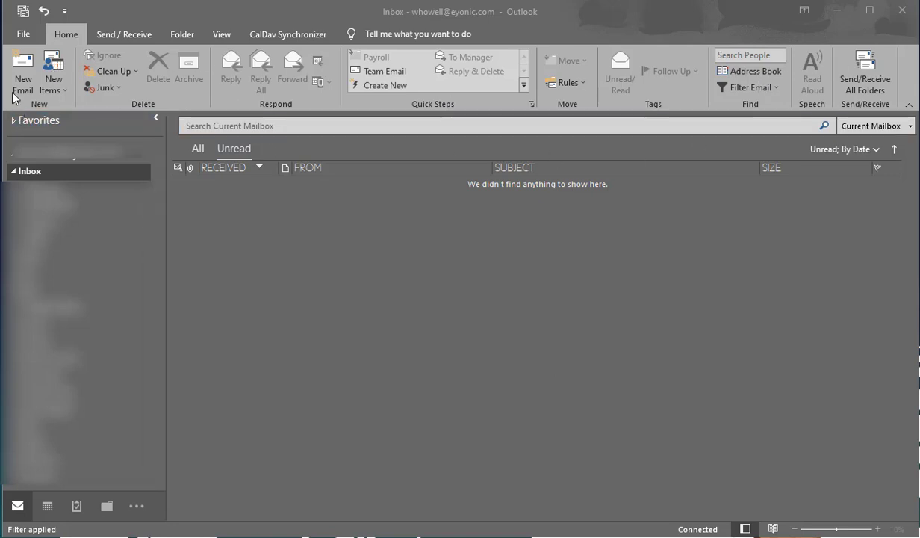
# Step: Start a new email message and reposition its window near the top of the screen
pyautogui.click(23, 71)
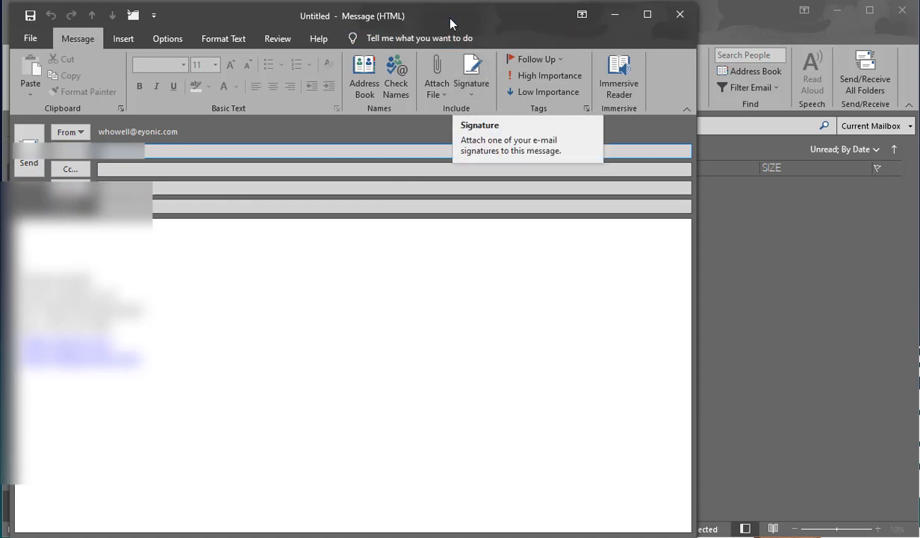
pyautogui.moveTo(433, 17)
pyautogui.mouseDown()
pyautogui.moveTo(466, 90)
pyautogui.moveTo(462, 134)
pyautogui.mouseUp()
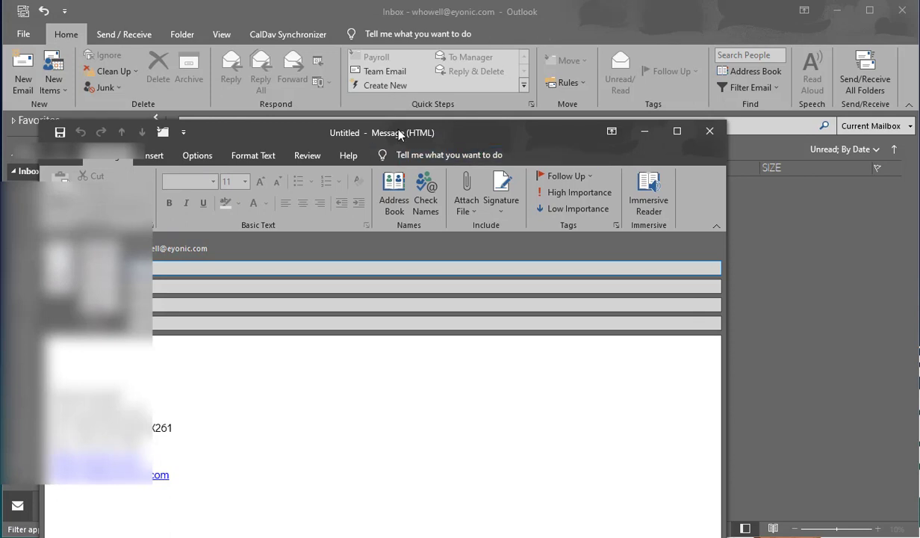
pyautogui.moveTo(384, 132); pyautogui.dragTo(375, 27)
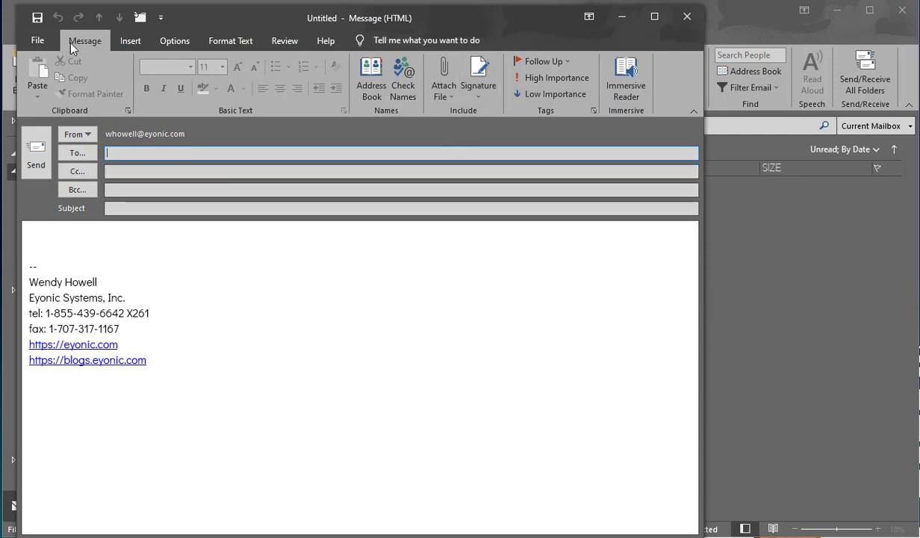
# Step: Add a new signature named 'Example' in Signatures and Stationery
pyautogui.click(480, 98)
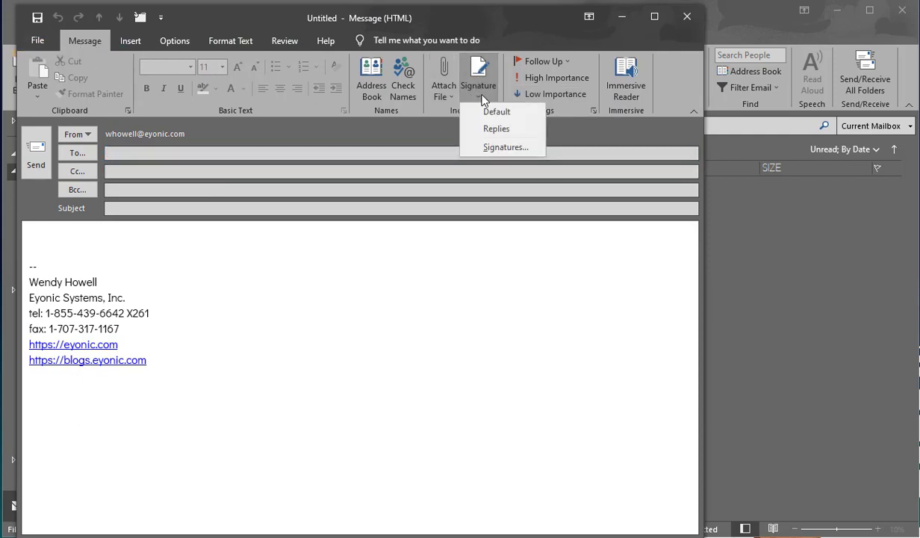
pyautogui.click(487, 149)
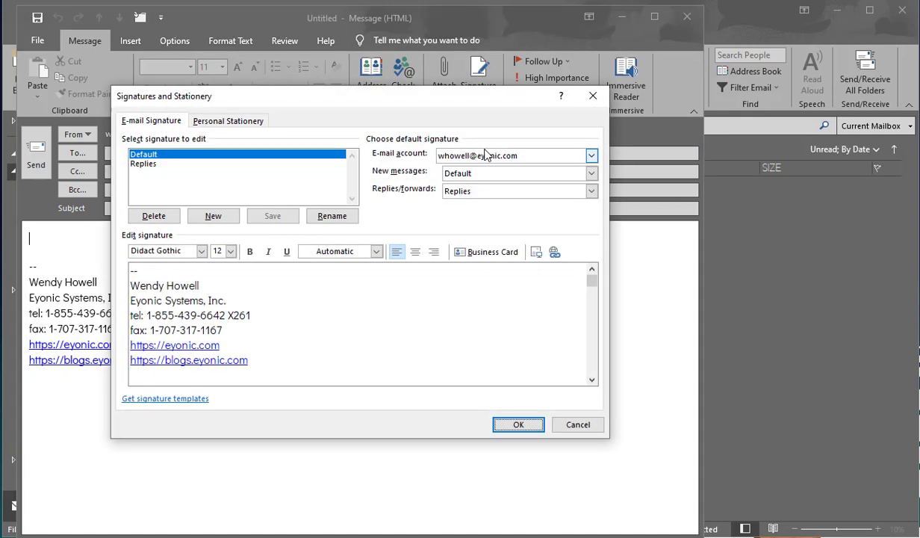
pyautogui.click(211, 216)
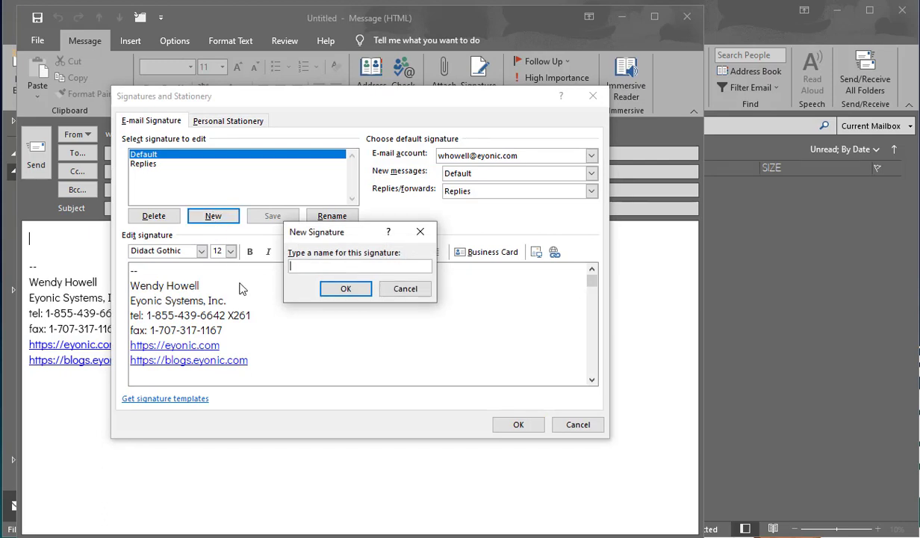
pyautogui.write('Example')
pyautogui.click(343, 290)
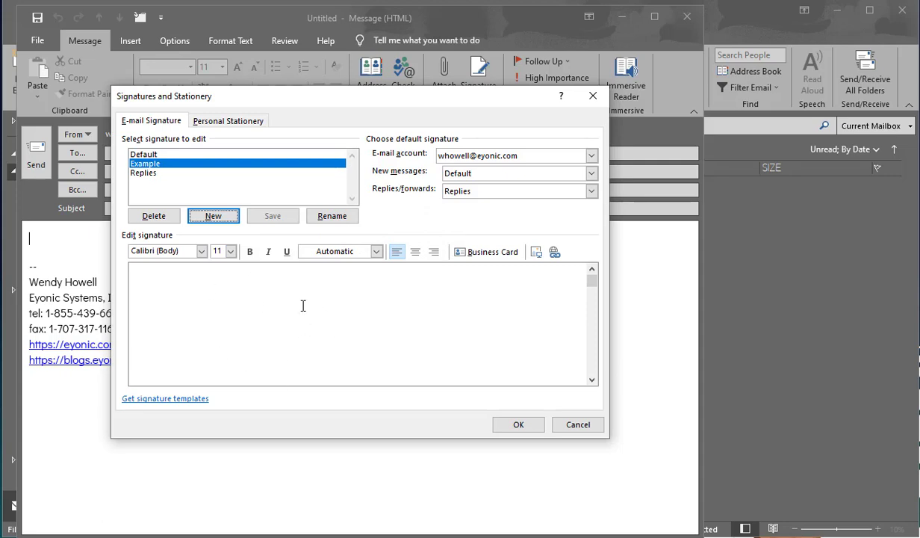
# Step: Set the Example signature font to Didact Gothic, size 12
pyautogui.click(201, 251)
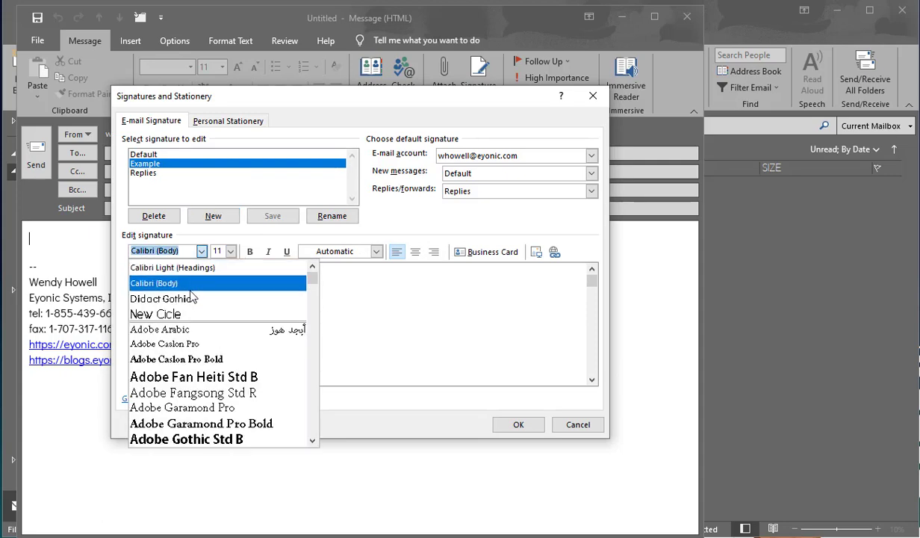
pyautogui.click(192, 298)
pyautogui.click(231, 251)
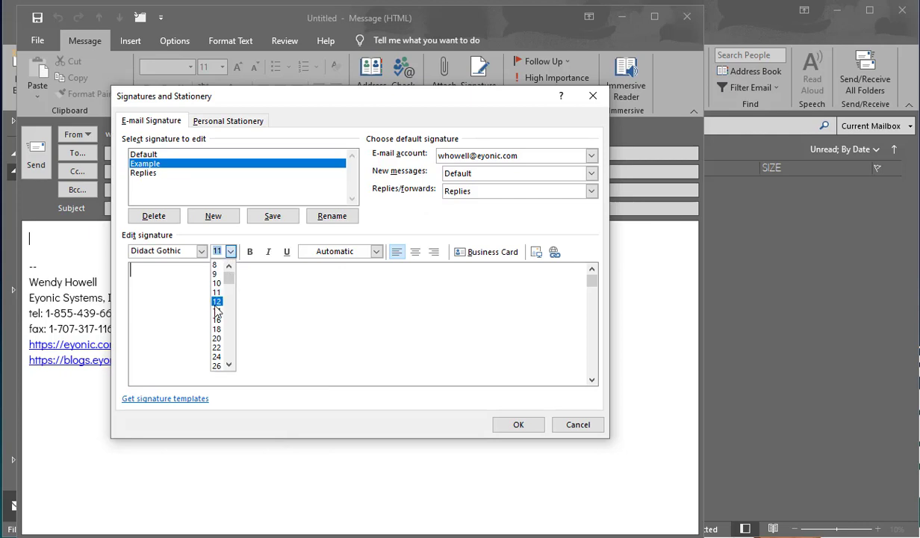
pyautogui.click(217, 302)
pyautogui.write('Wendy')
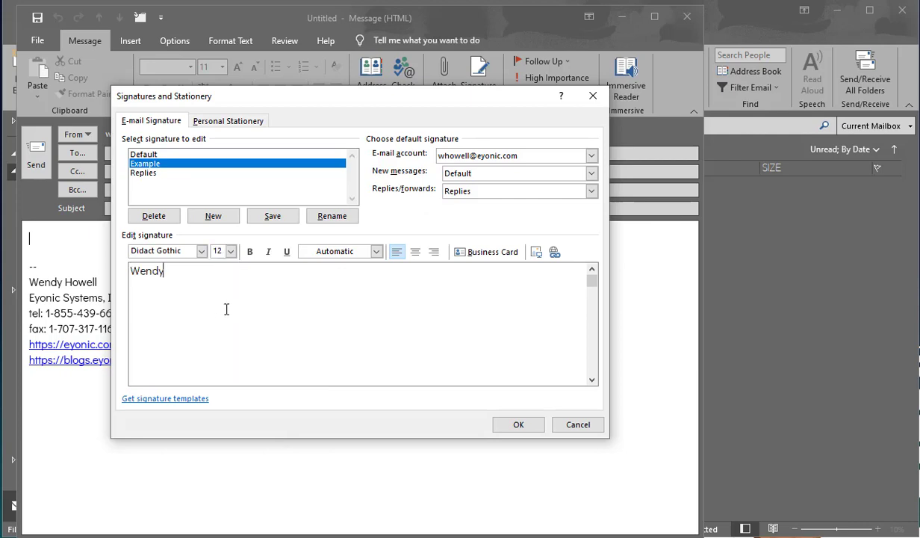
pyautogui.press('Return')
pyautogui.write('https://eyonic.com')
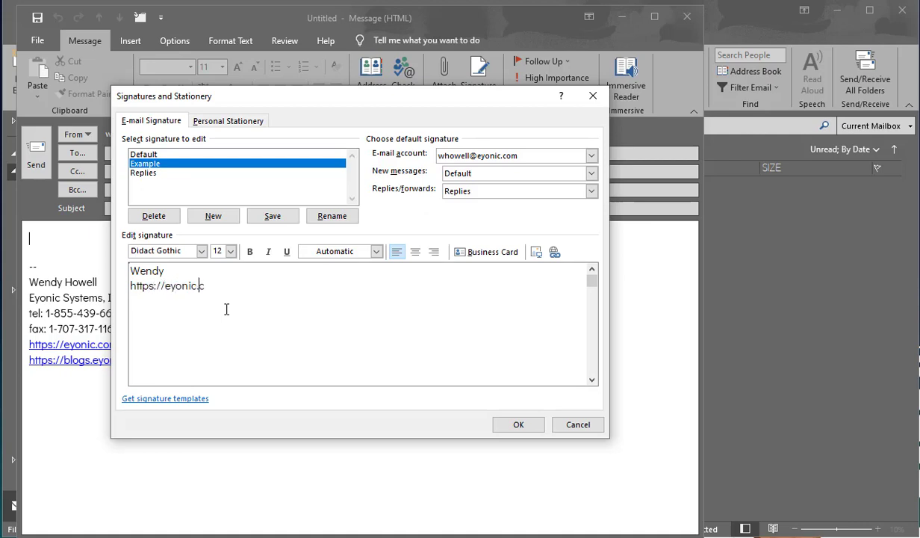
pyautogui.press('Return')
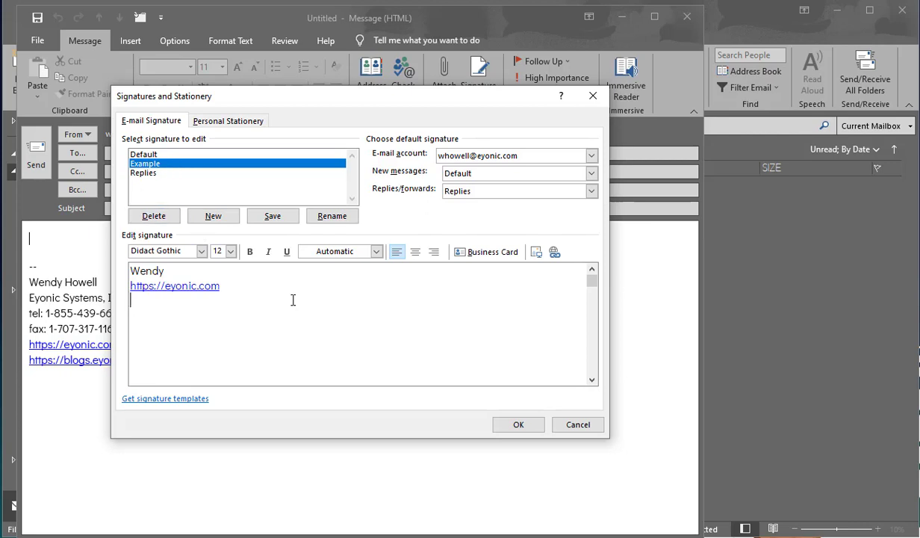
# Step: Save the Example signature when switching to Default, then select and deselect the Default text
pyautogui.click(167, 154)
pyautogui.click(484, 340)
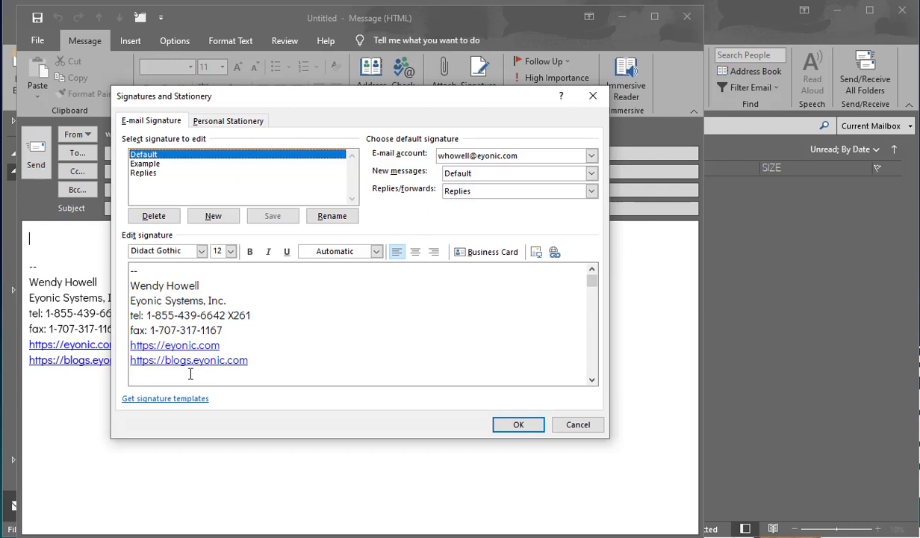
pyautogui.moveTo(273, 360); pyautogui.dragTo(130, 267)
pyautogui.click(278, 344)
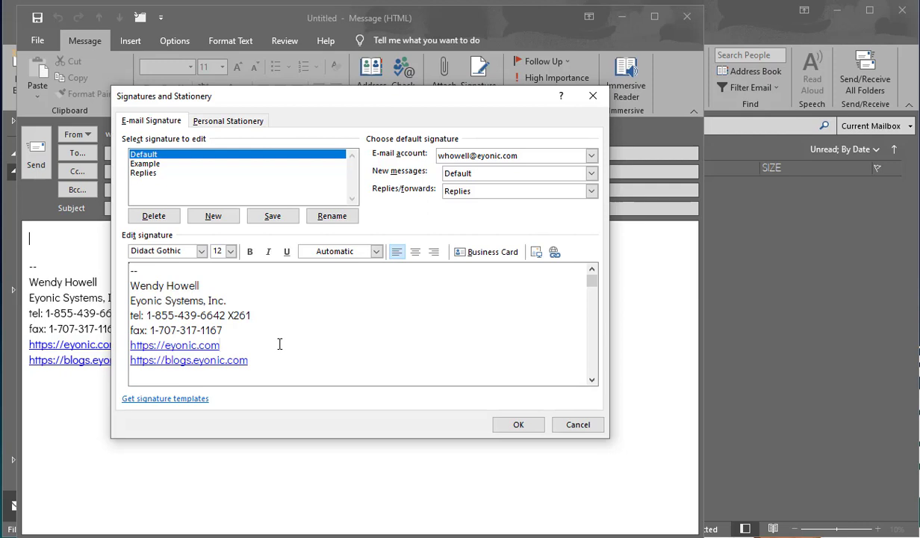
# Step: Show the Replies signature and place the cursor after its company name
pyautogui.click(140, 172)
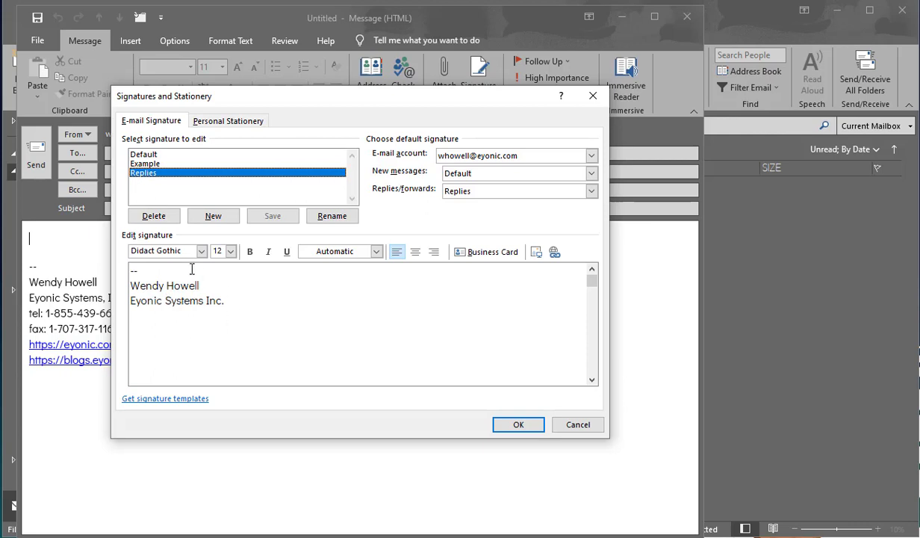
pyautogui.click(230, 304)
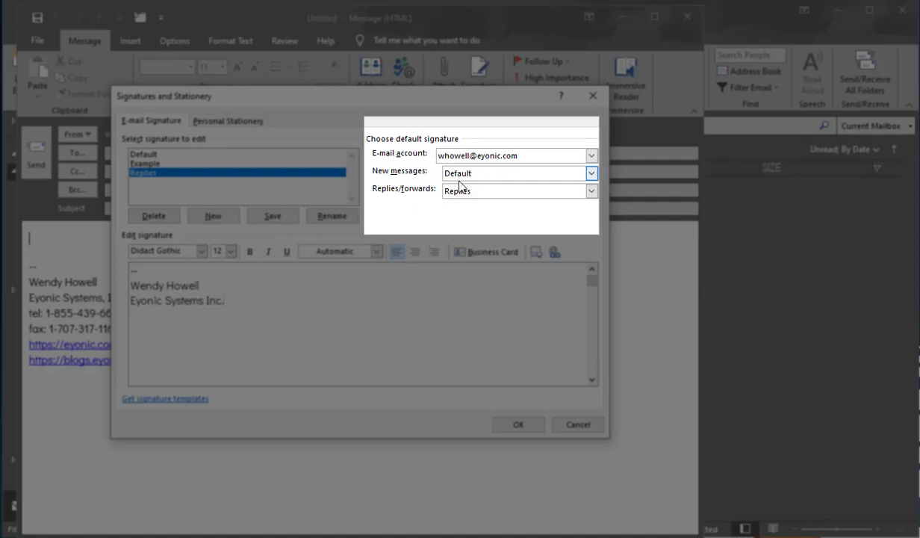
# Step: View the Default, Replies and Example signatures, then cancel out of Signatures and Stationery
pyautogui.click(155, 154)
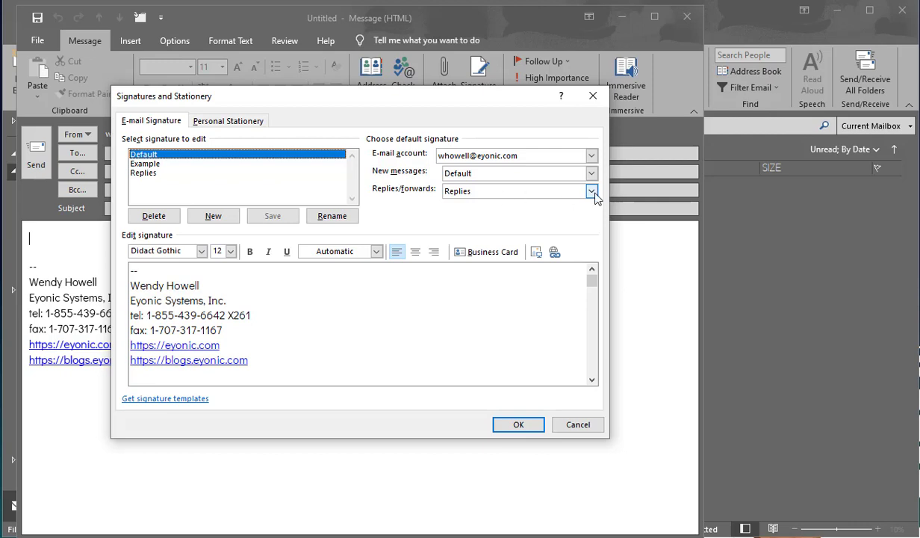
pyautogui.click(144, 173)
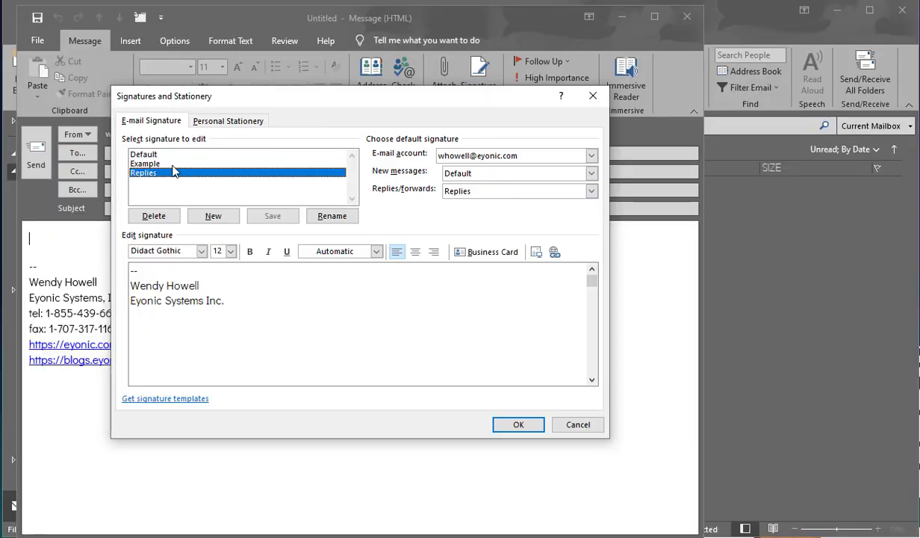
pyautogui.click(153, 164)
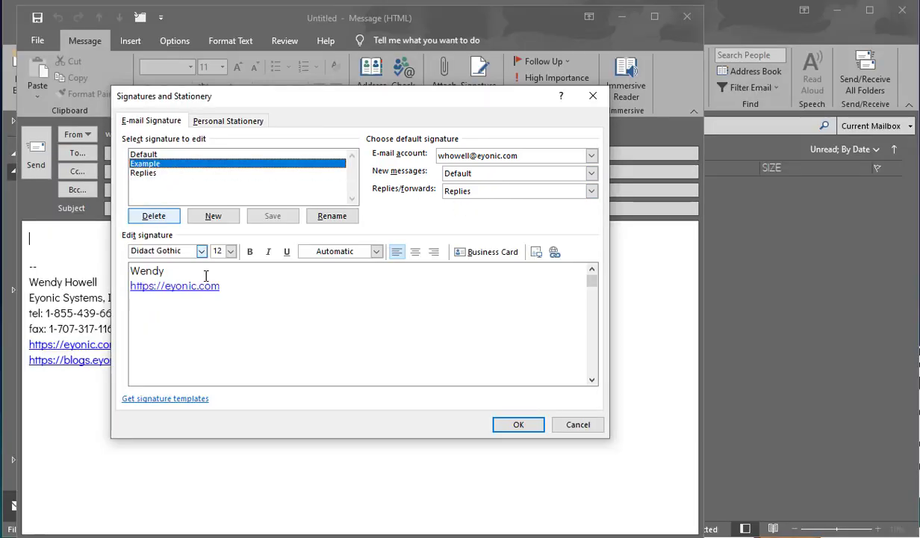
pyautogui.click(574, 425)
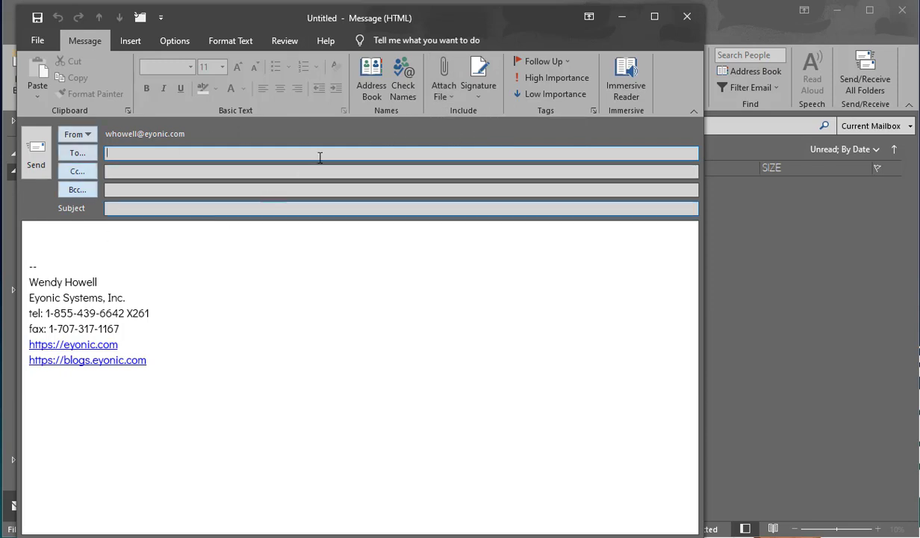
# Step: Insert the Example signature, then Replies, and finally restore Default in the message
pyautogui.click(477, 88)
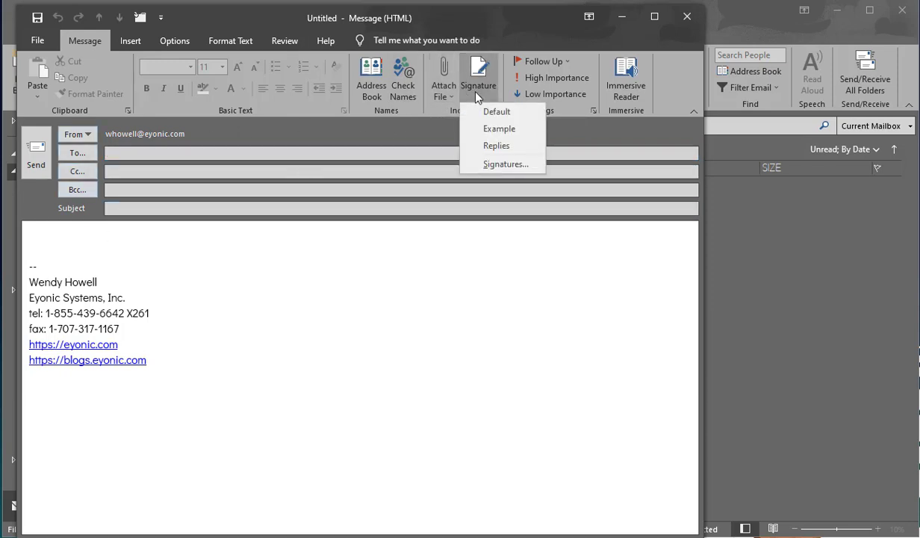
pyautogui.click(495, 134)
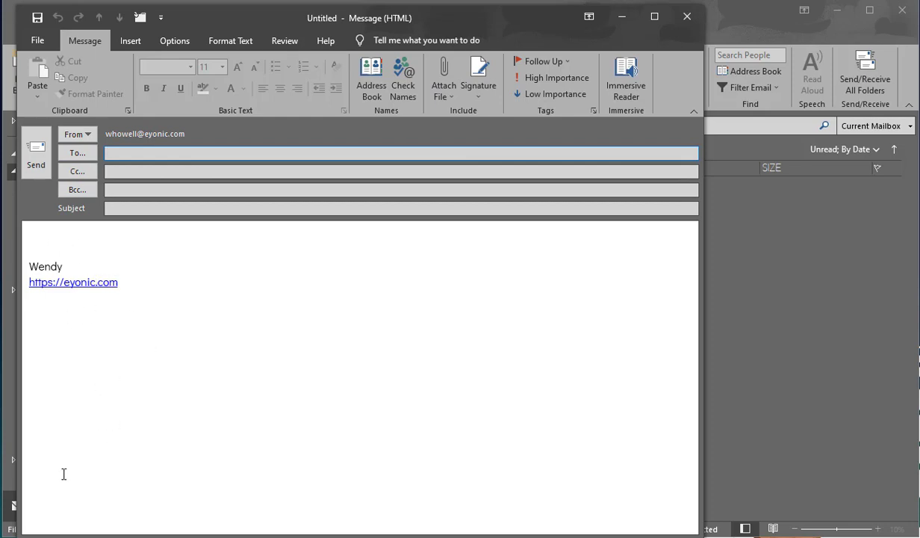
pyautogui.click(480, 94)
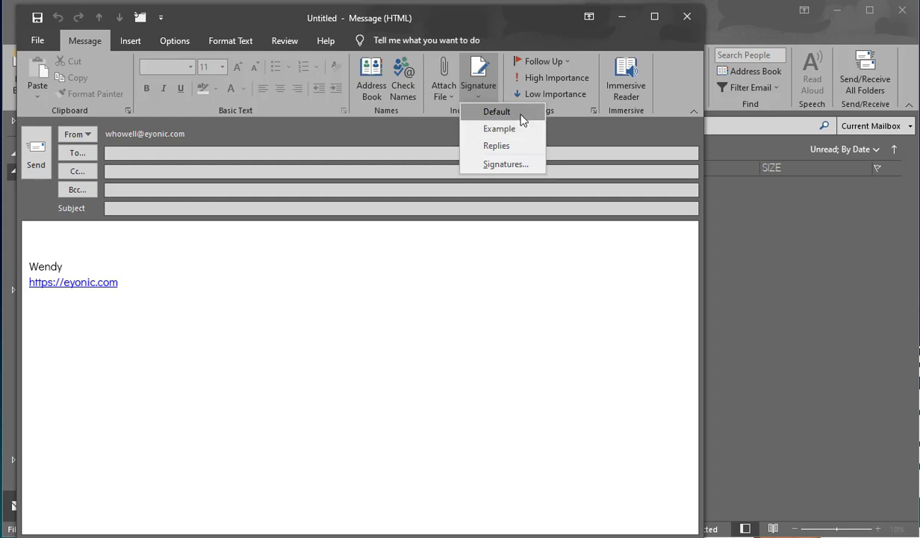
pyautogui.click(523, 128)
pyautogui.click(479, 88)
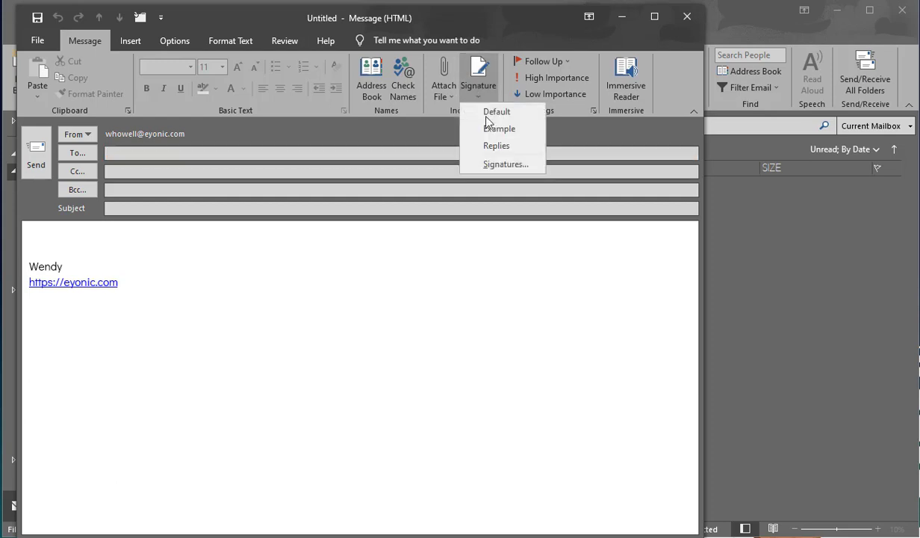
pyautogui.click(499, 146)
pyautogui.click(479, 84)
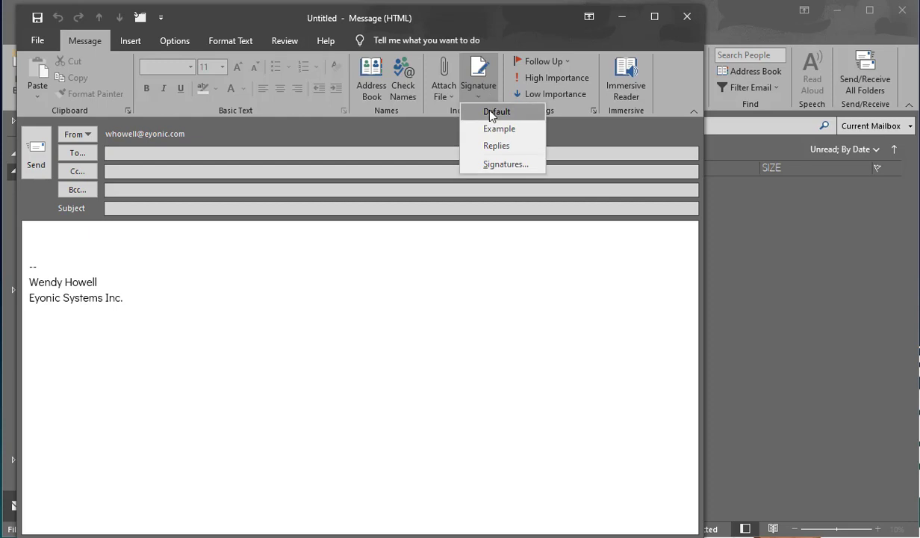
pyautogui.click(496, 166)
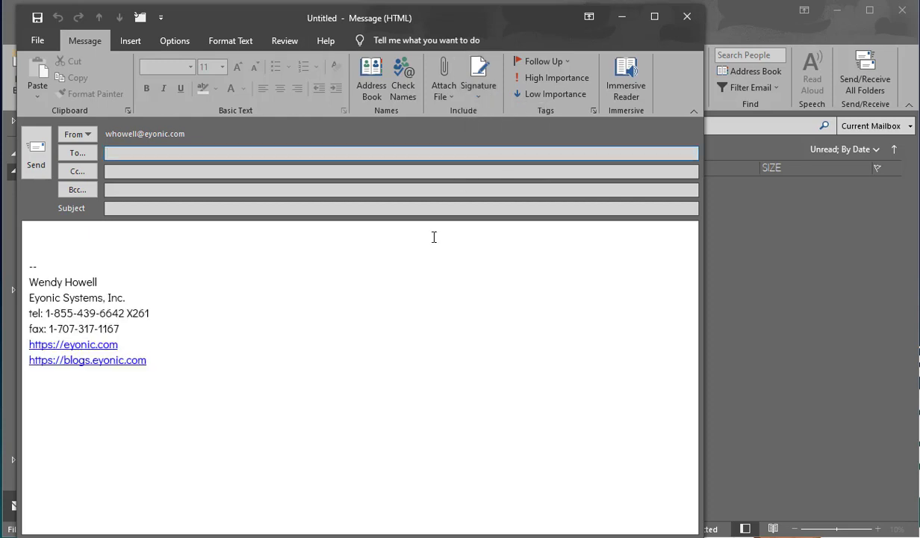